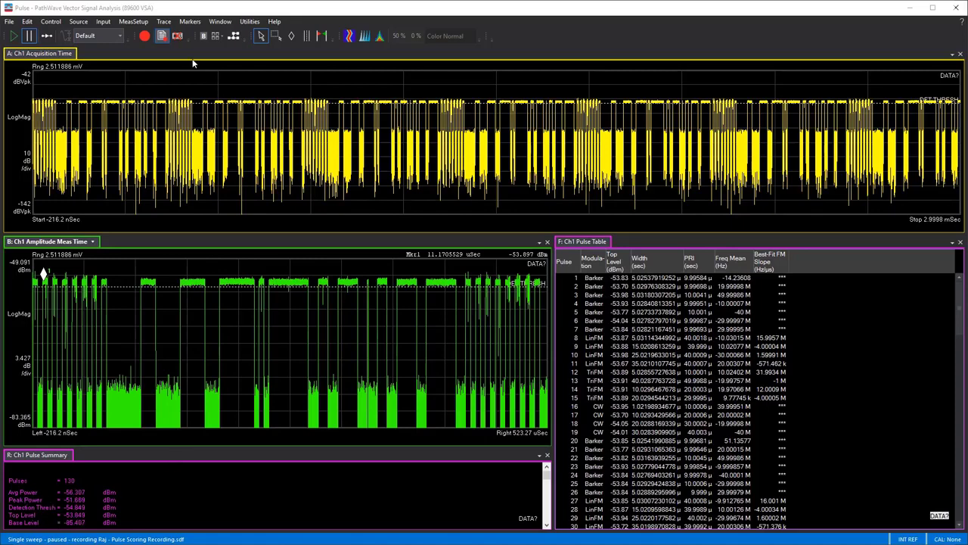
Open Pulse Properties on the Time tab, trying Select Subset before returning to Select All Pulses
left_click(134, 22)
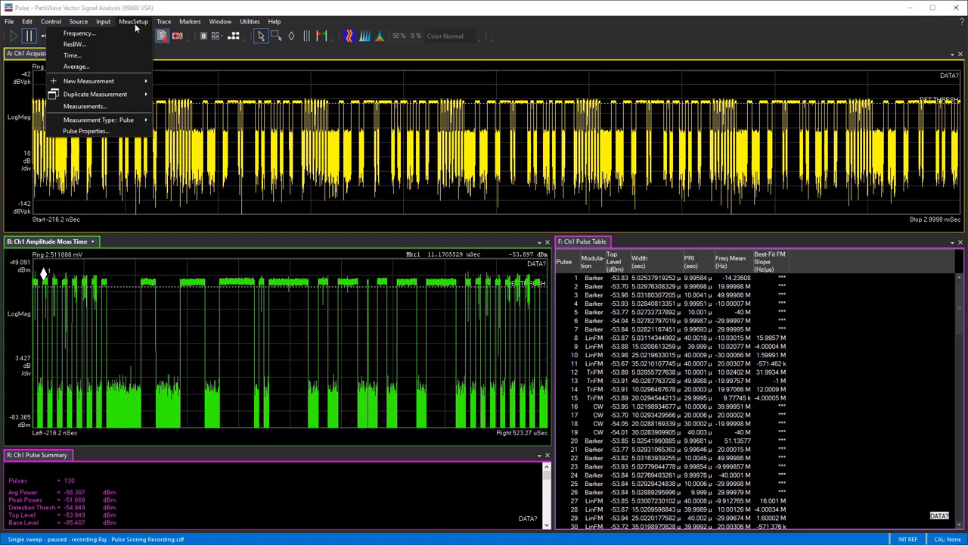
left_click(134, 24)
left_click(135, 24)
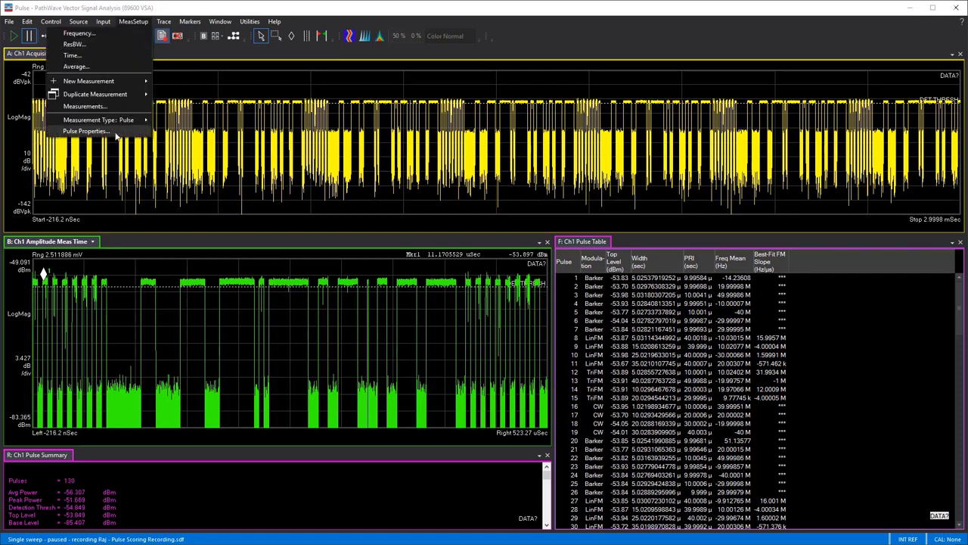
left_click(87, 130)
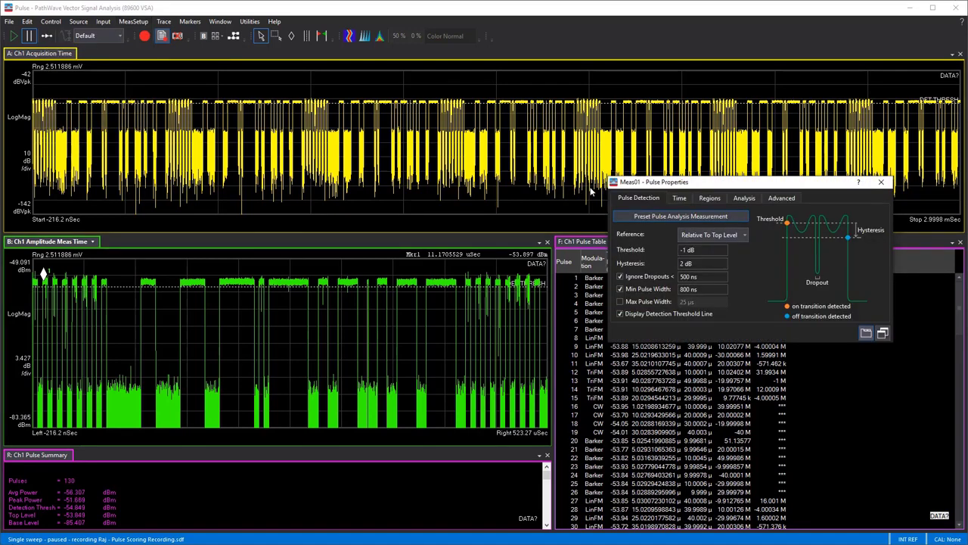
left_click(681, 199)
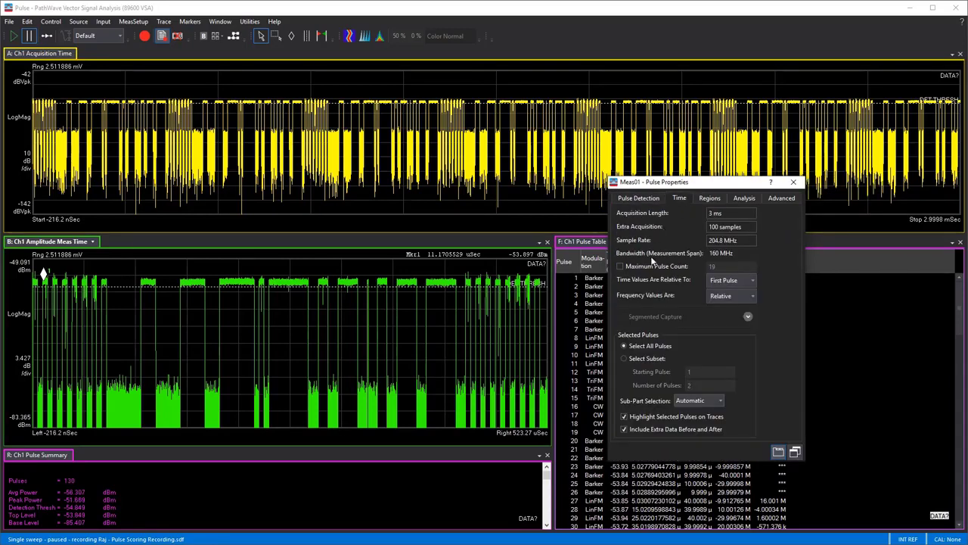
left_click(647, 358)
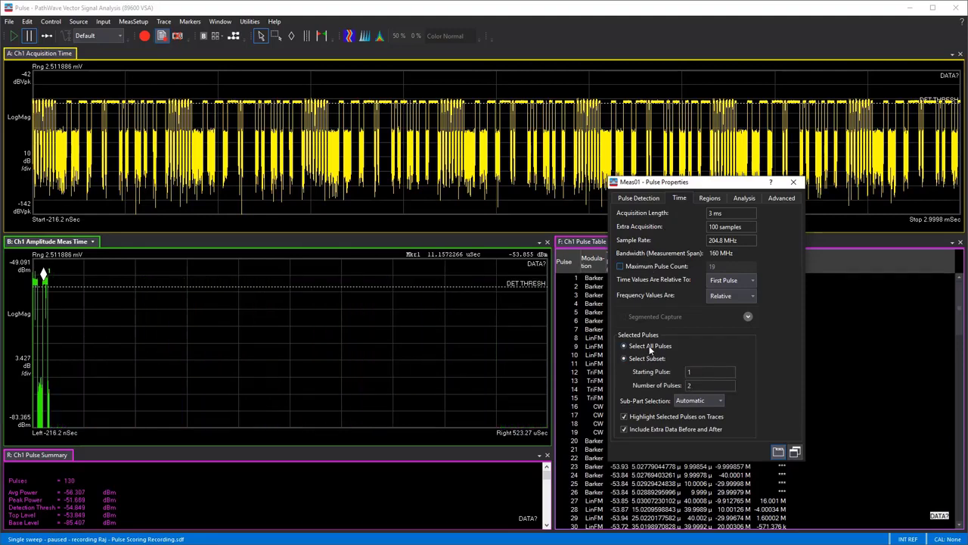
left_click(650, 347)
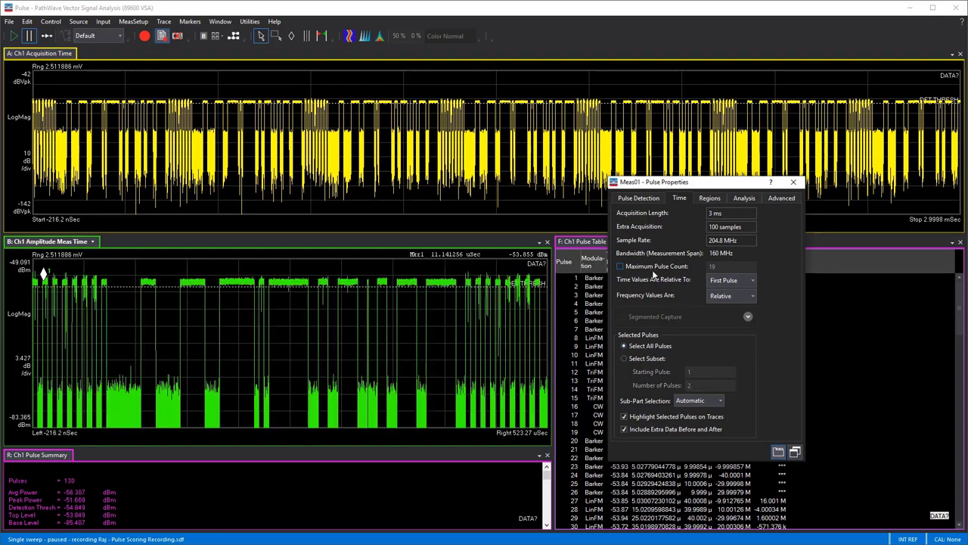
Re-enable Train Scoring on the Analysis tab and expand Train 1, showing Start Pulse 16, Stop Pulse 19
left_click(709, 198)
left_click(744, 199)
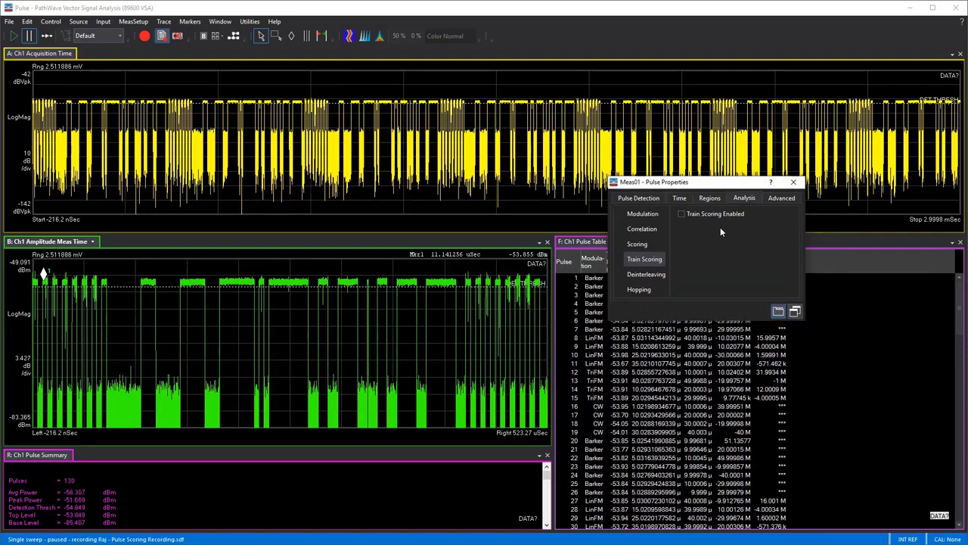
left_click(683, 213)
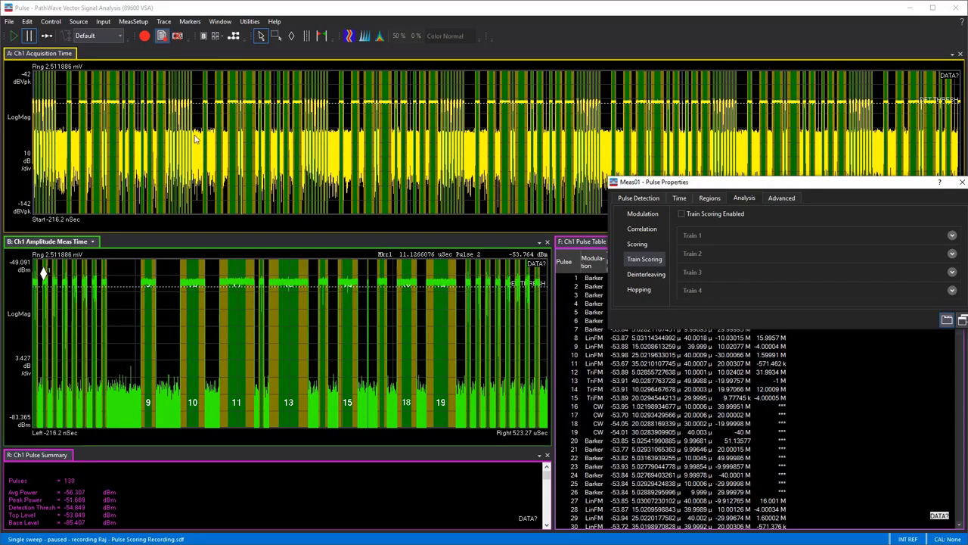
left_click(645, 245)
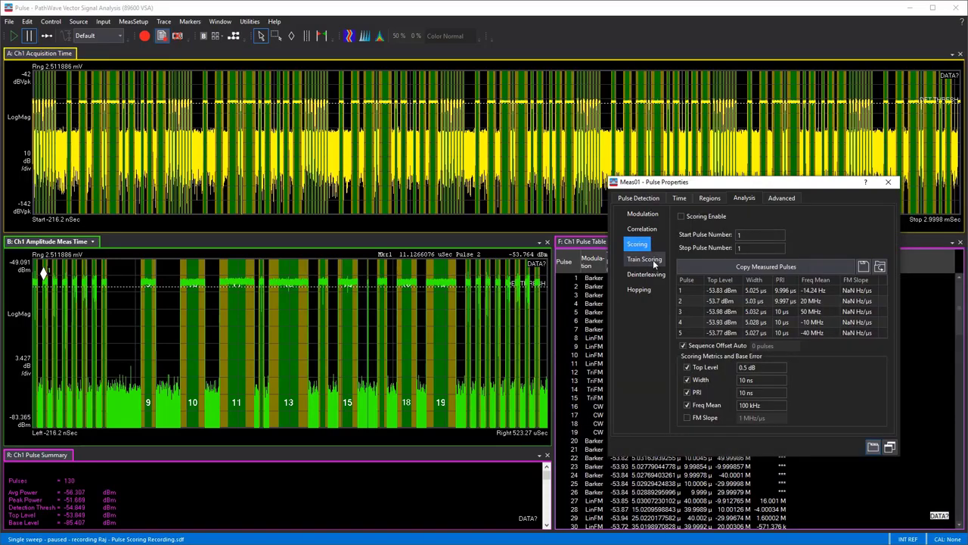
left_click(653, 260)
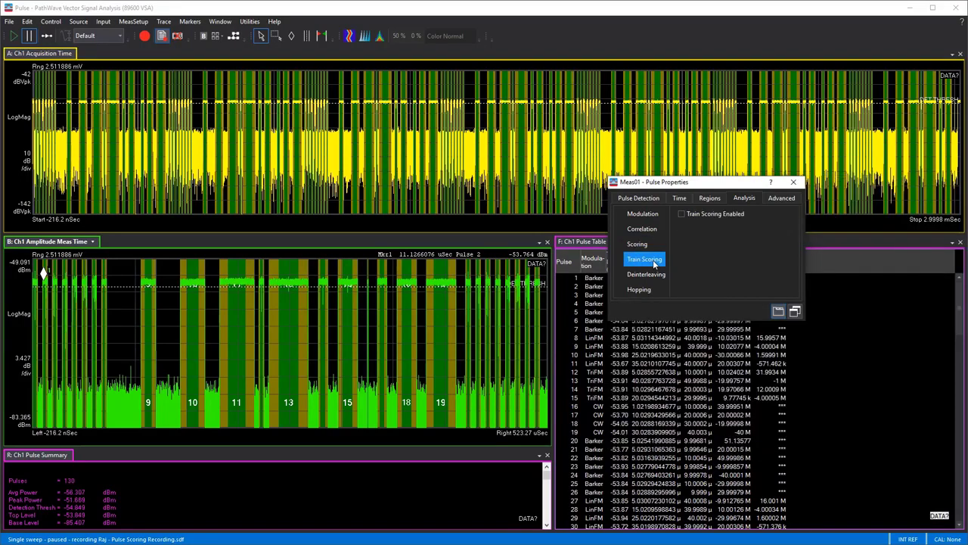
left_click(687, 216)
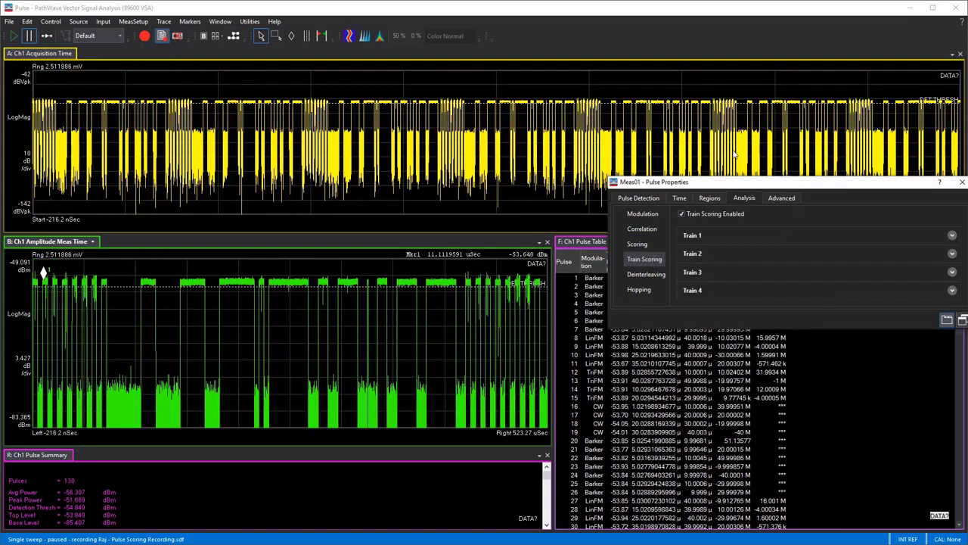
left_click_drag(855, 183, 824, 82)
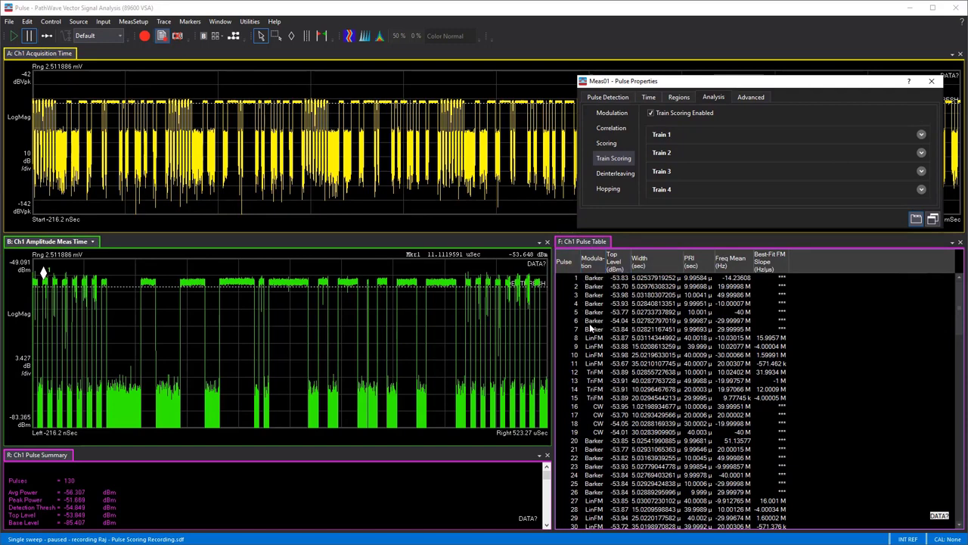
left_click(920, 136)
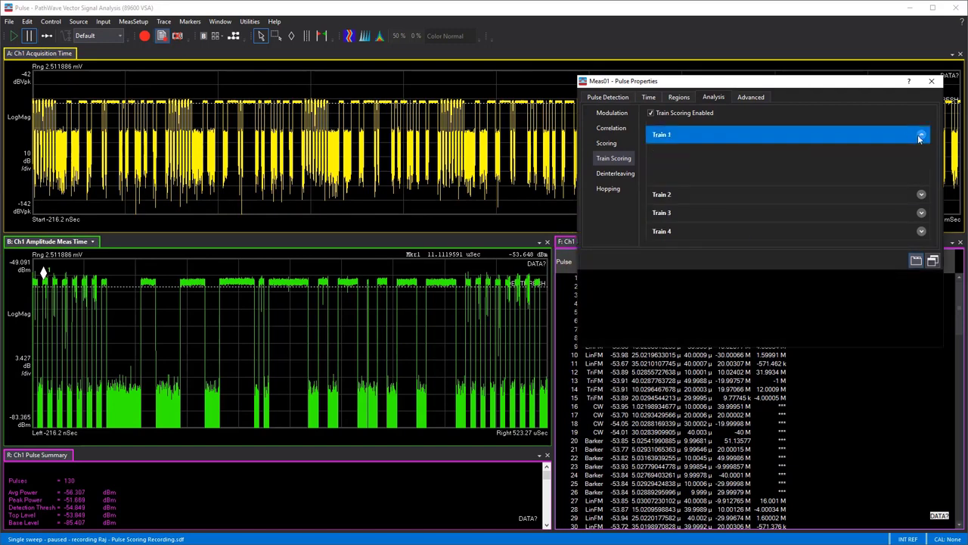
Set Train 1 to pulses 1–7 and copy in the seven measured Barker Phase pulses
left_click_drag(780, 85, 370, 111)
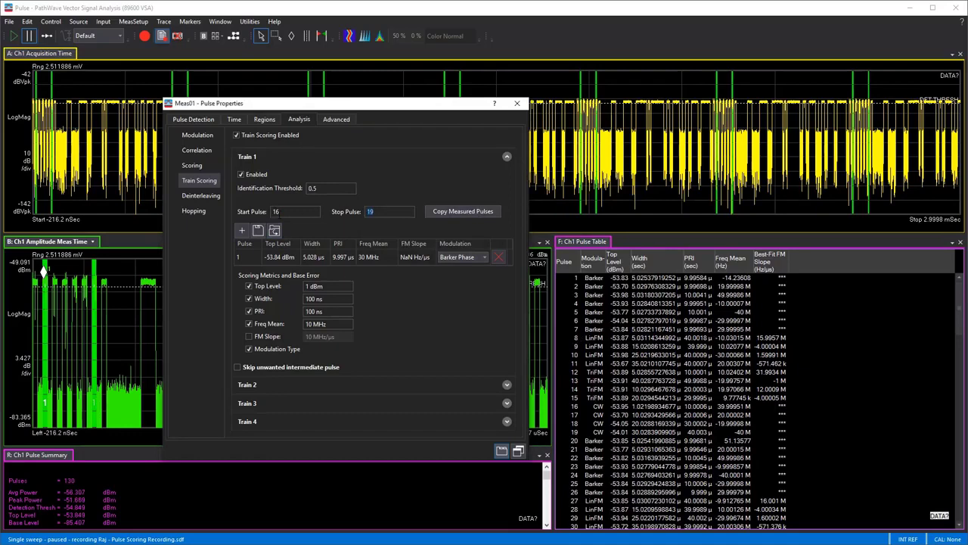
double_click(276, 212)
type("1")
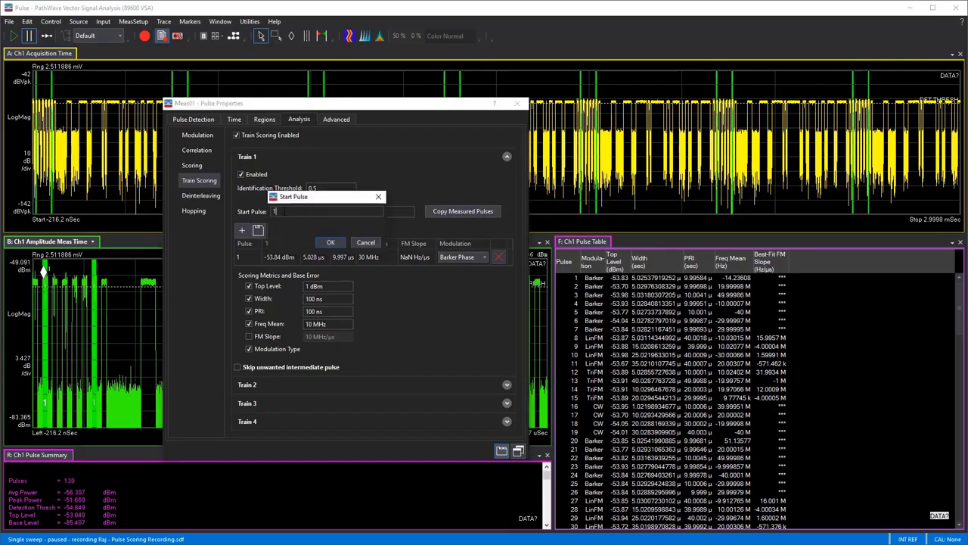
left_click(339, 243)
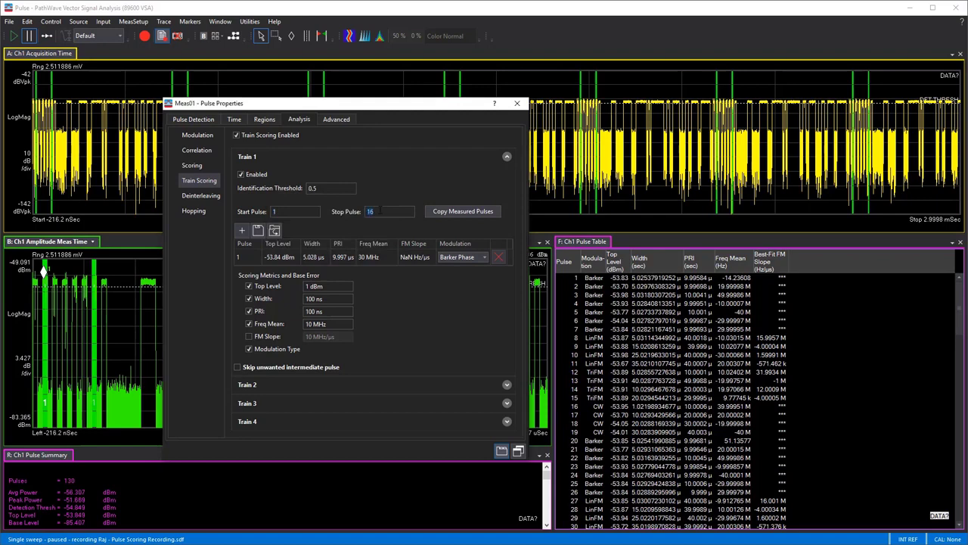
double_click(380, 211)
type("7")
left_click(420, 242)
left_click(449, 212)
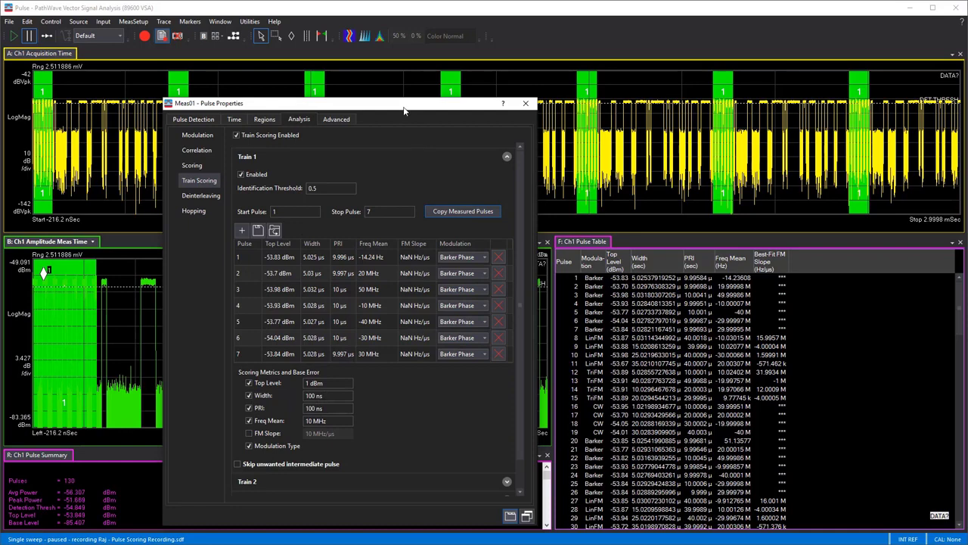
Collapse Train 1 and expand Train 2, showing four Linear FM pulses with 40 µs PRI
left_click_drag(404, 110, 823, 93)
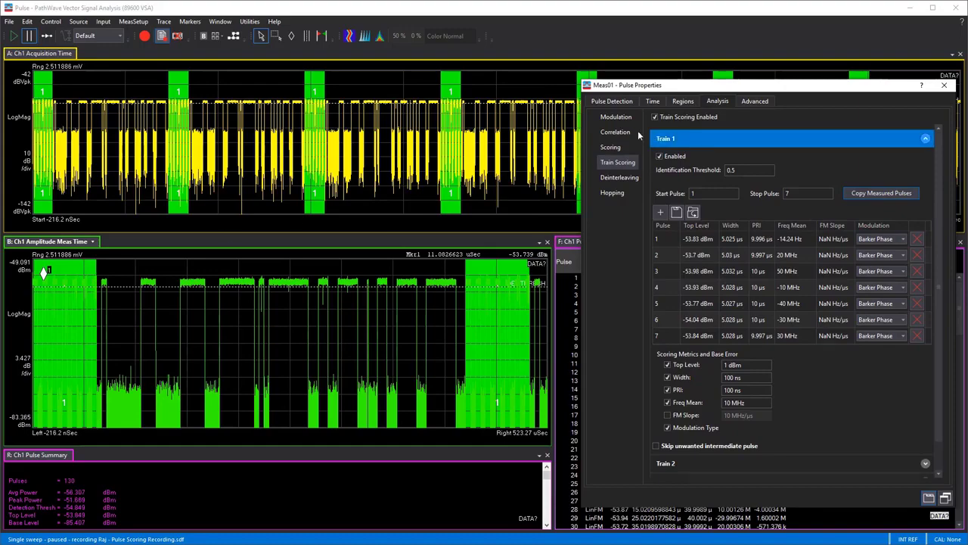
left_click_drag(687, 89, 604, 342)
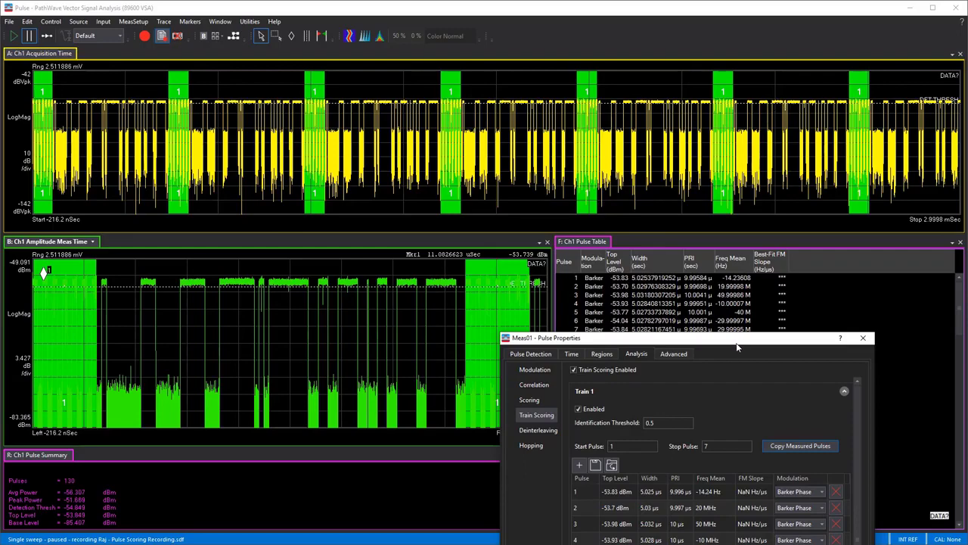
left_click_drag(737, 345, 805, 91)
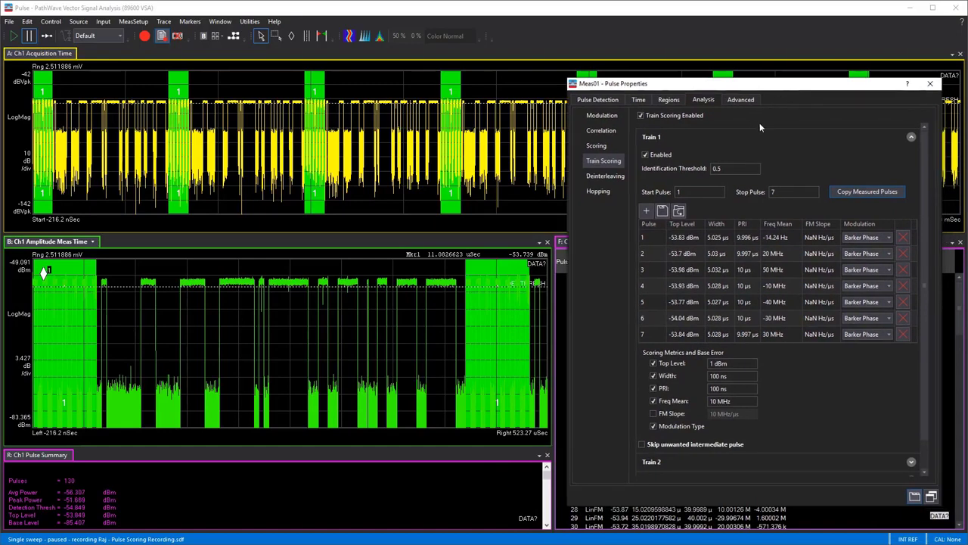
left_click(913, 139)
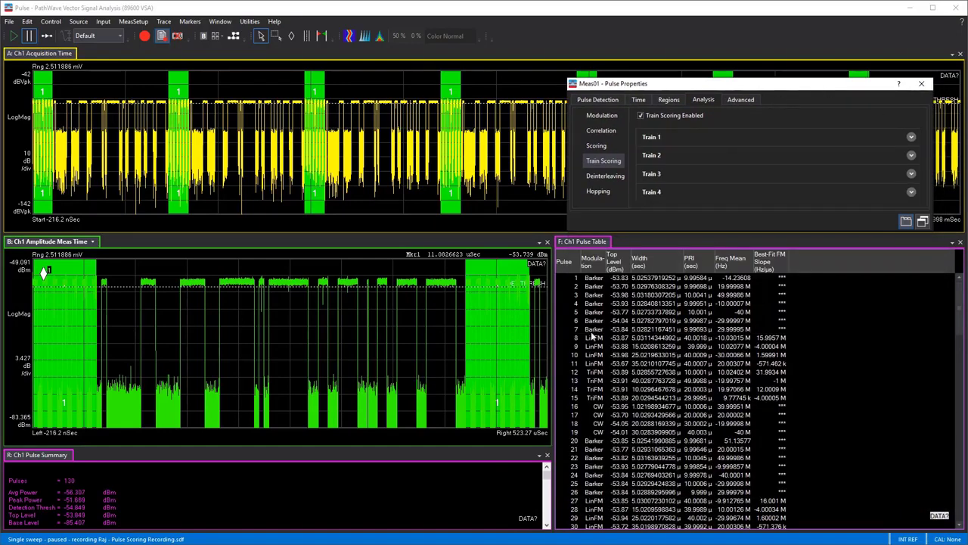
left_click(912, 156)
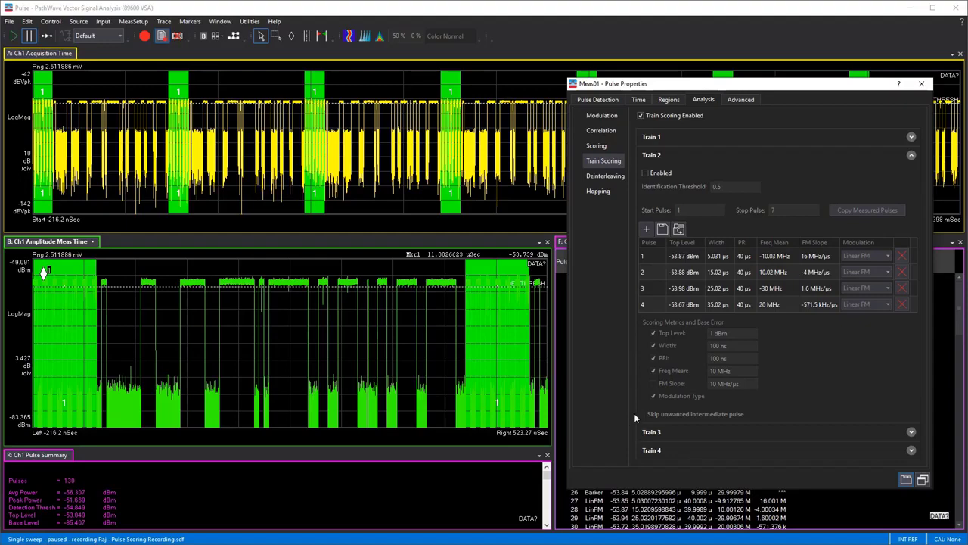
Enable Trains 2, 3 and 4 (pink, cyan, orange) and close the Pulse Properties dialog
left_click(646, 173)
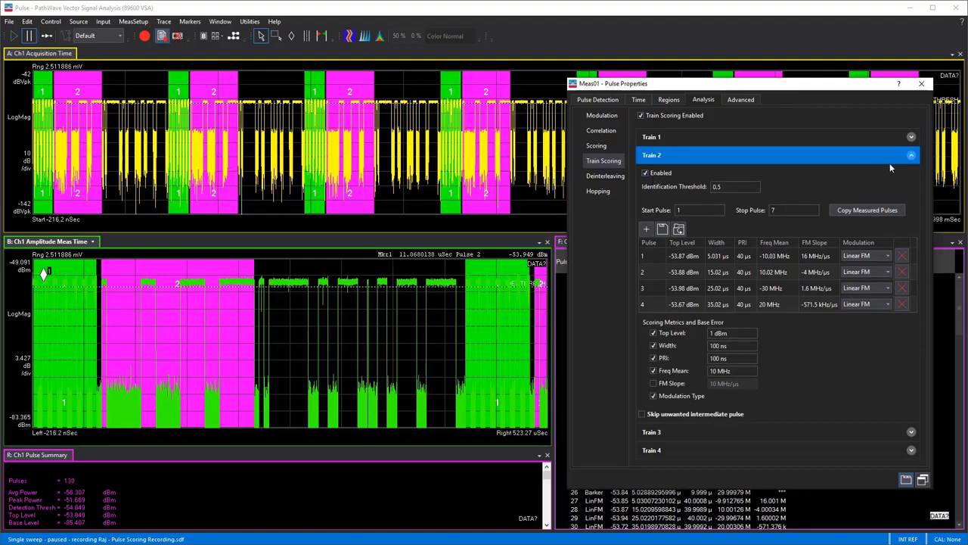
left_click(912, 156)
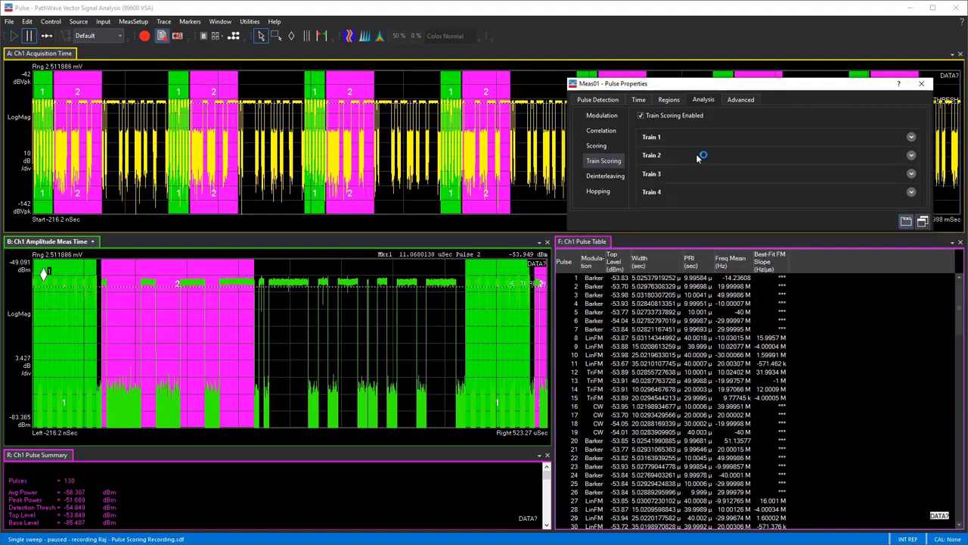
left_click(913, 175)
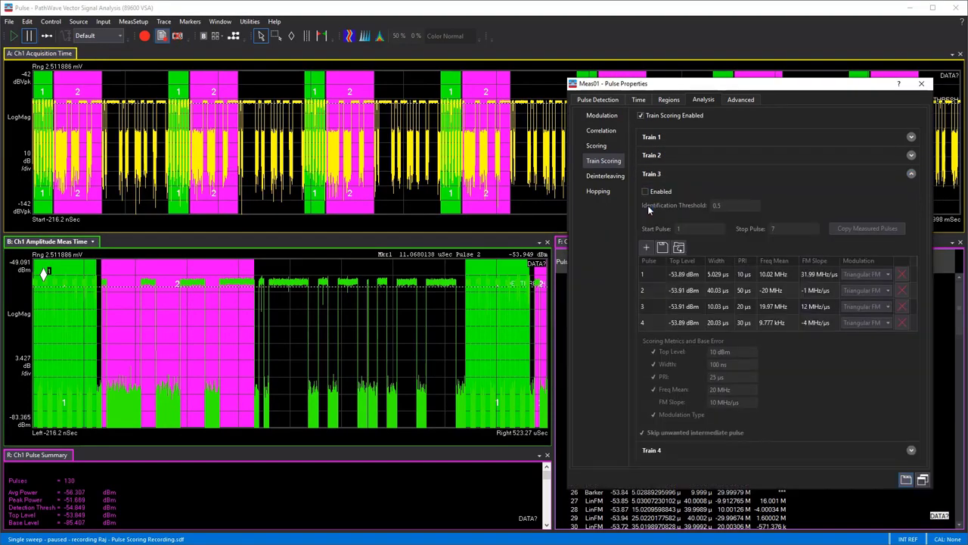
left_click(646, 192)
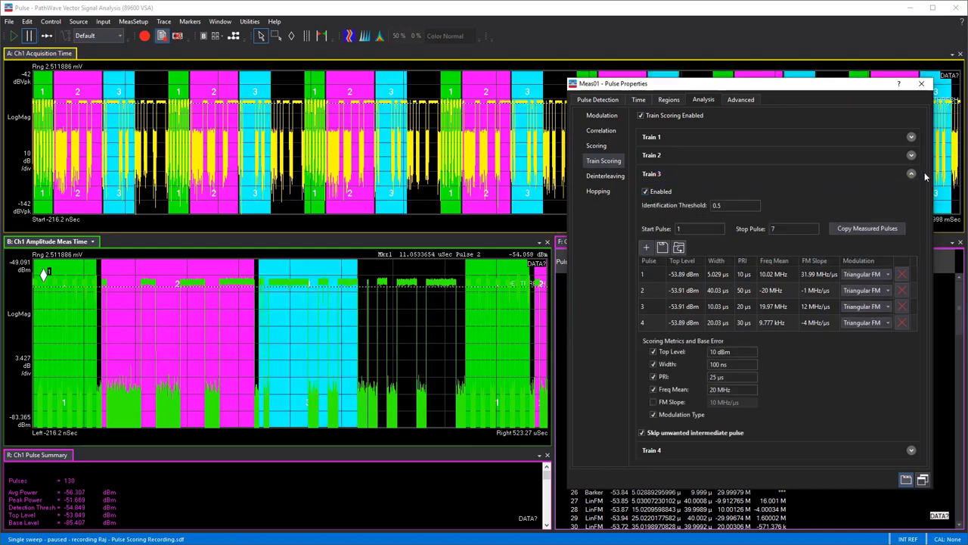
left_click(914, 175)
left_click(912, 192)
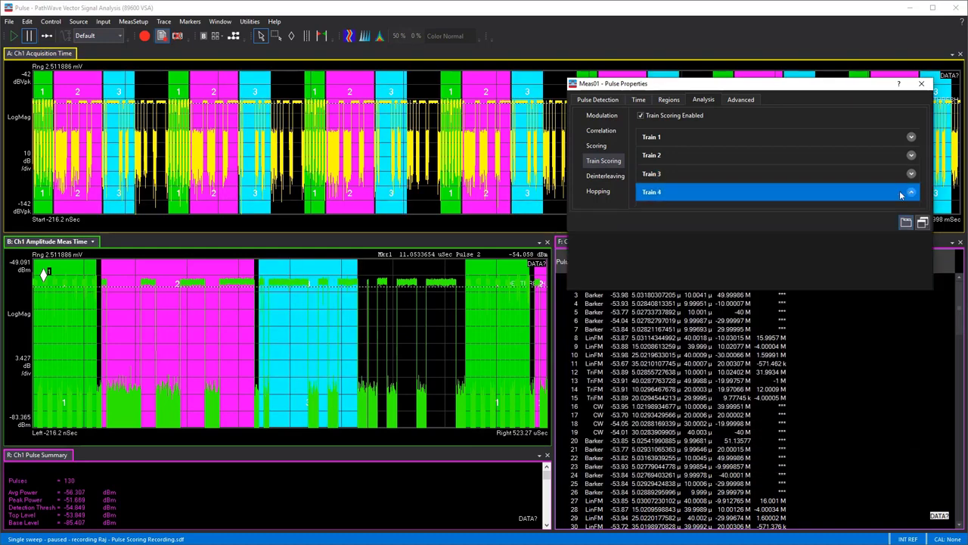
left_click(645, 209)
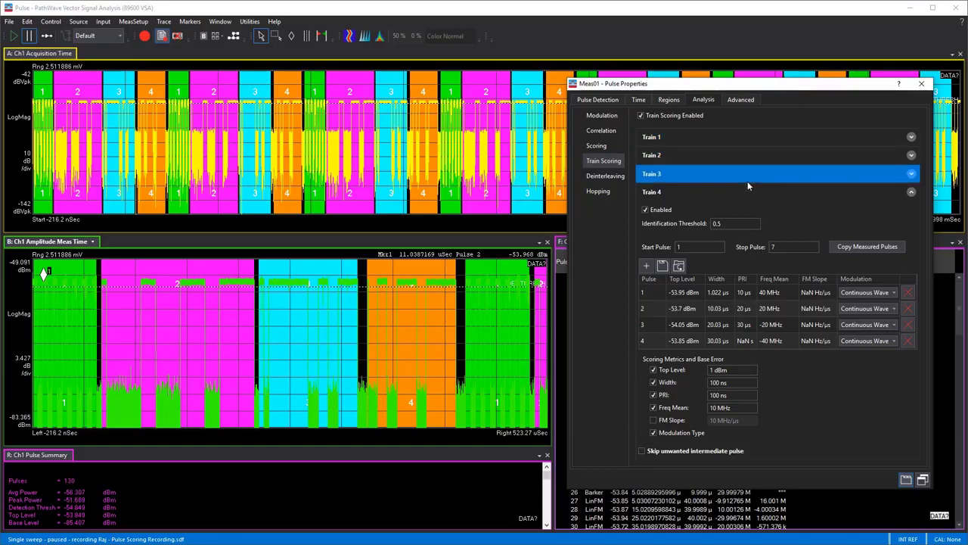
key("Escape")
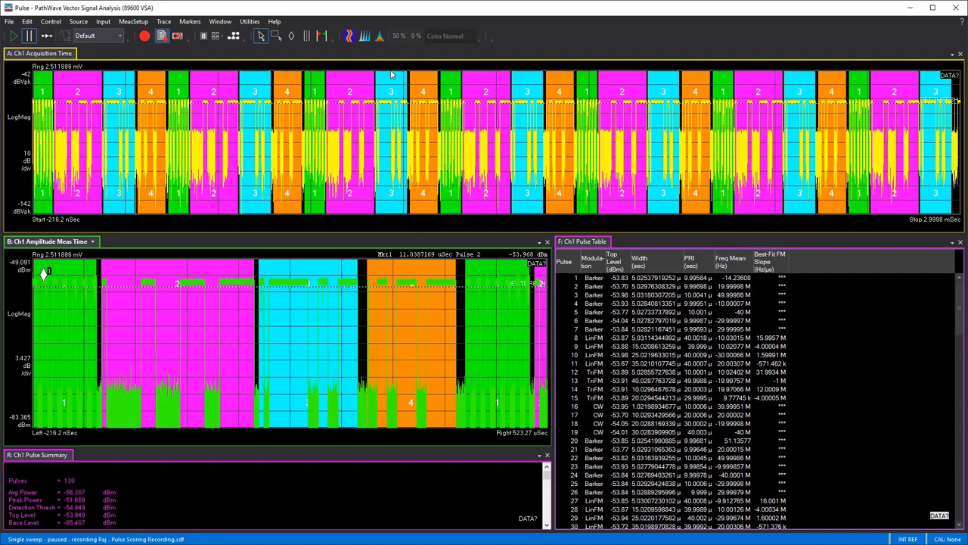
left_click(133, 21)
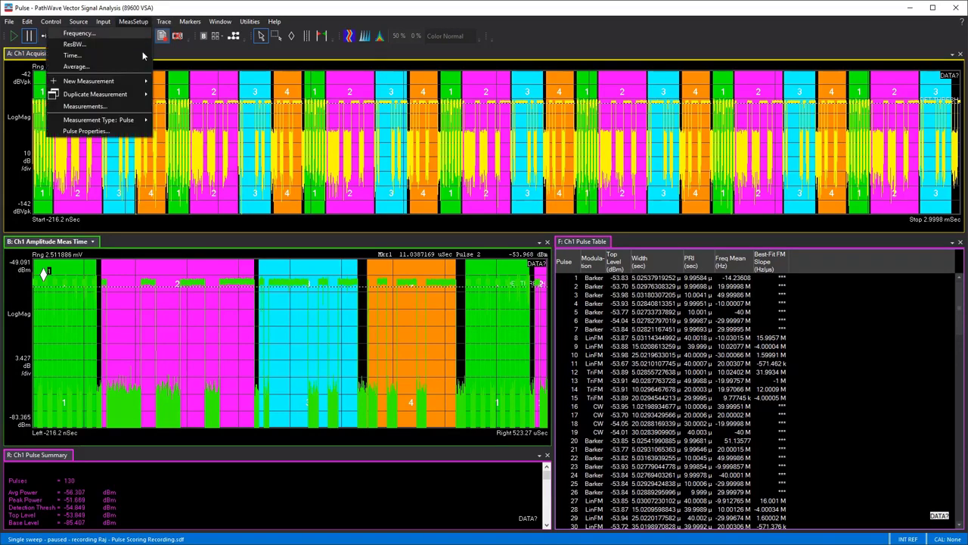
left_click(85, 131)
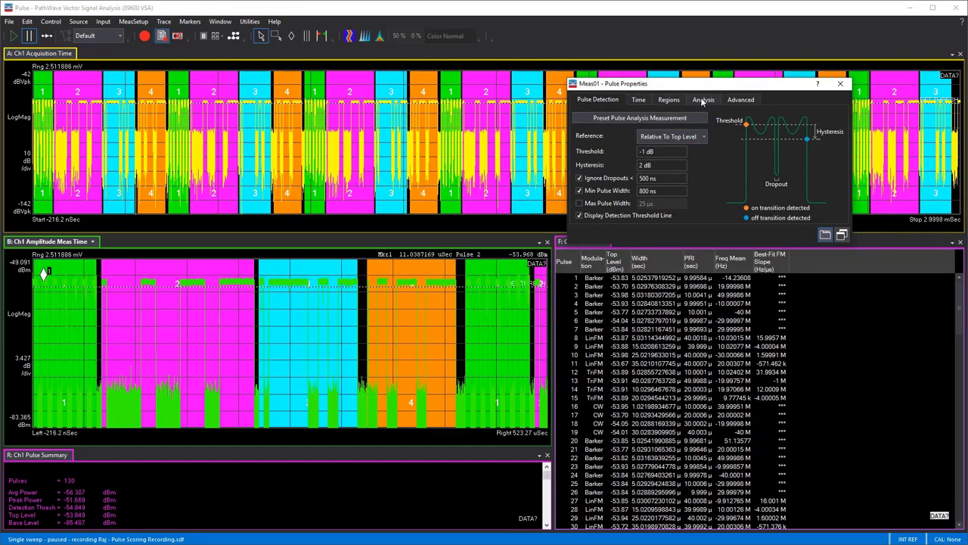
left_click(702, 100)
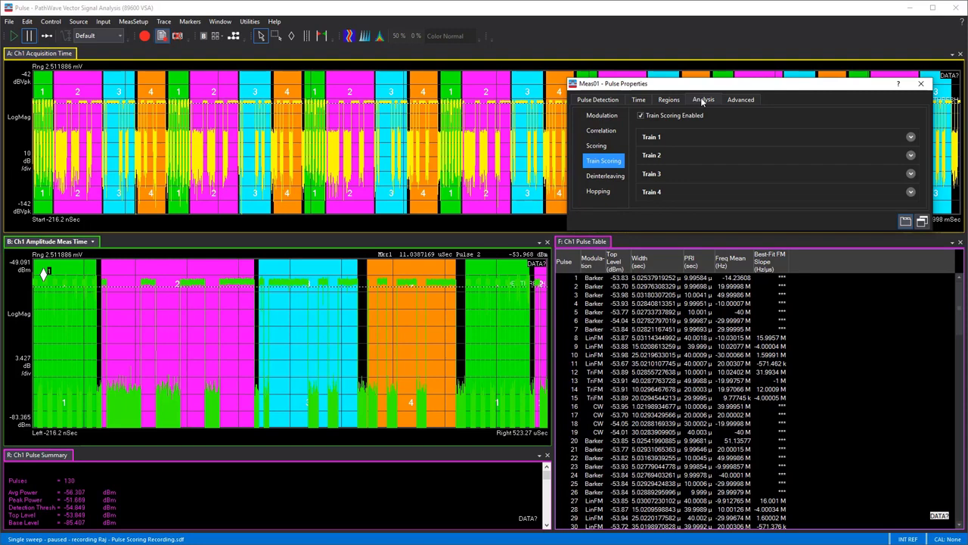
left_click(911, 137)
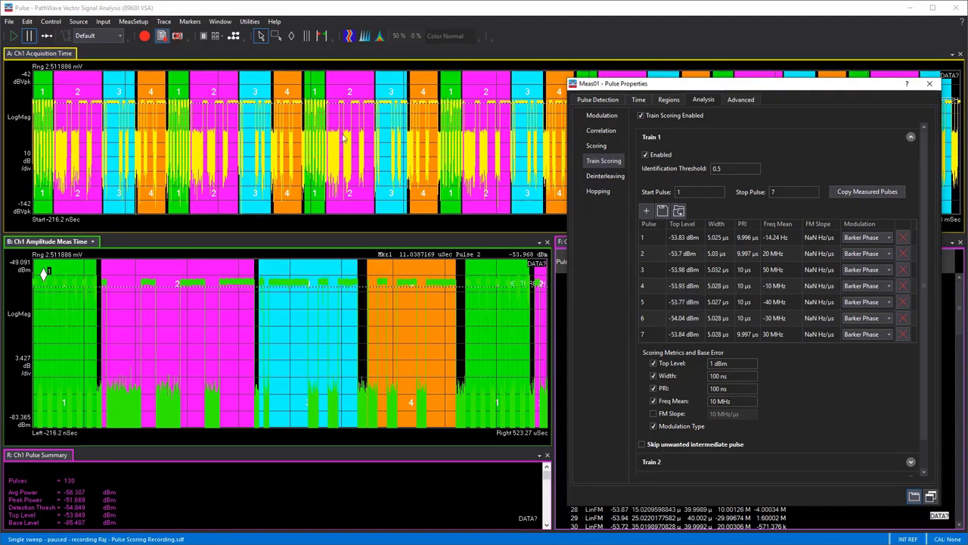
key("Escape")
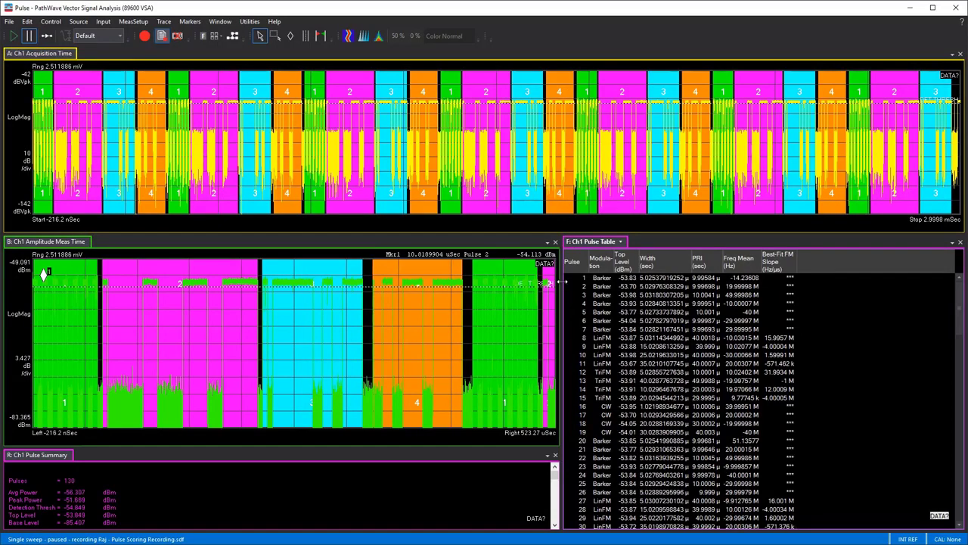
Switch panel F from the Ch1 Pulse Table to the Result Tables' Train Search Table
left_click(623, 242)
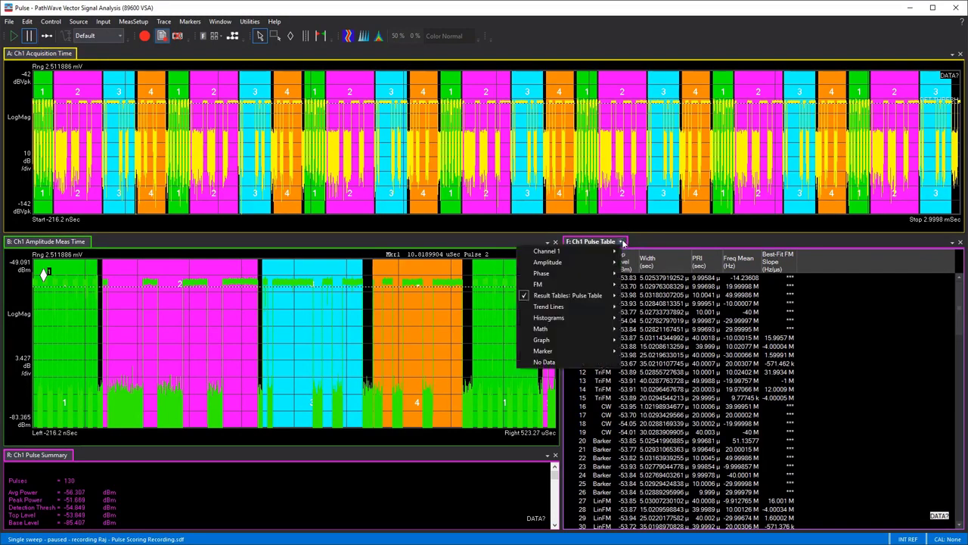
mouse_move(609, 297)
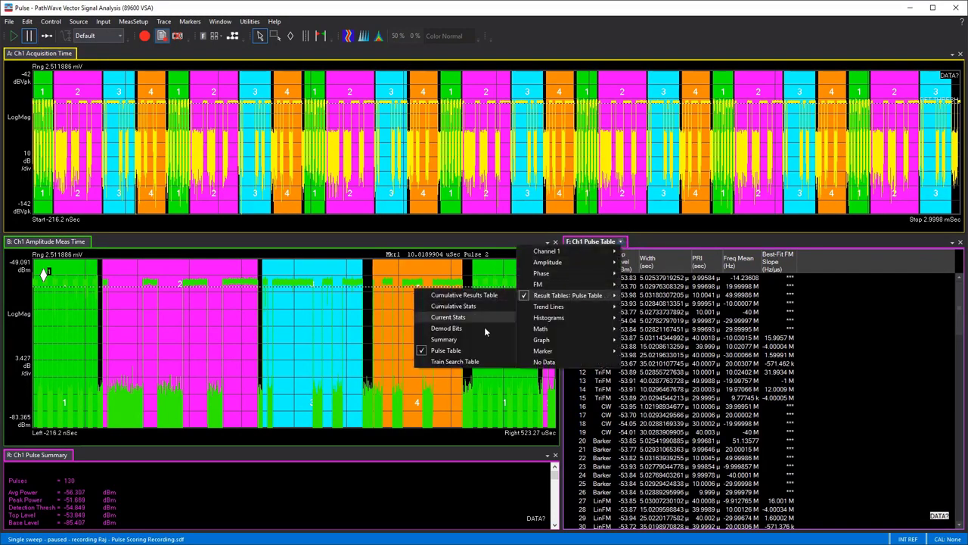
left_click(479, 362)
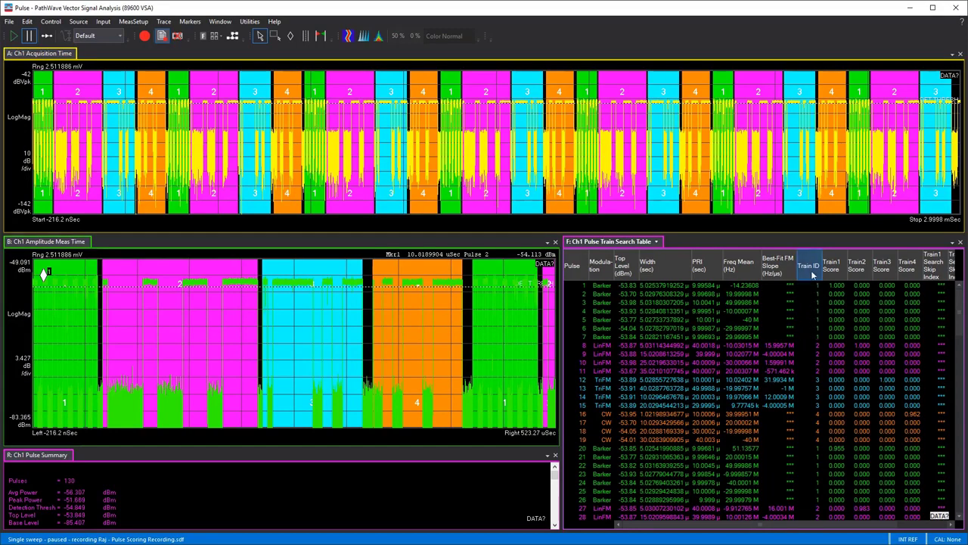
Sort the table by Train ID and scroll down through the Train 1–4 pulse groups
left_click(815, 266)
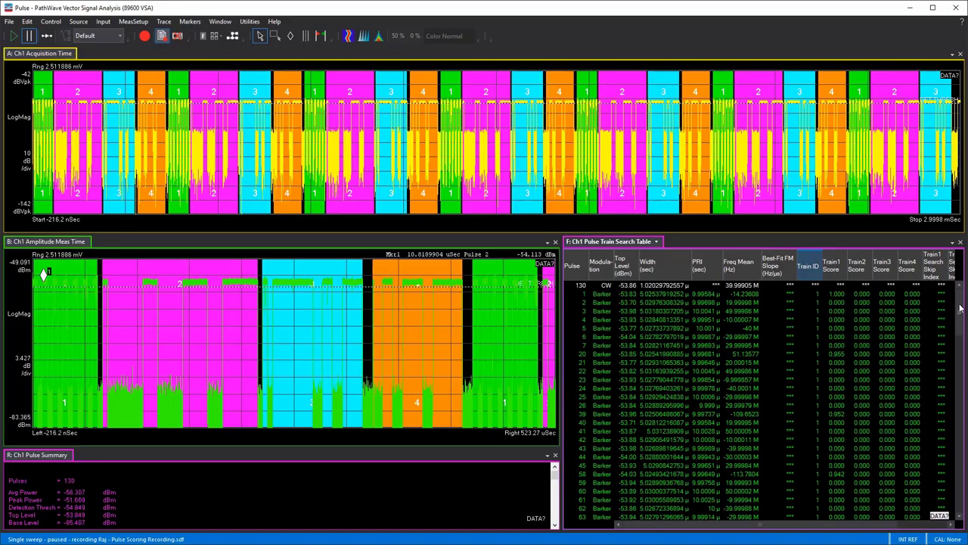
left_click(959, 371)
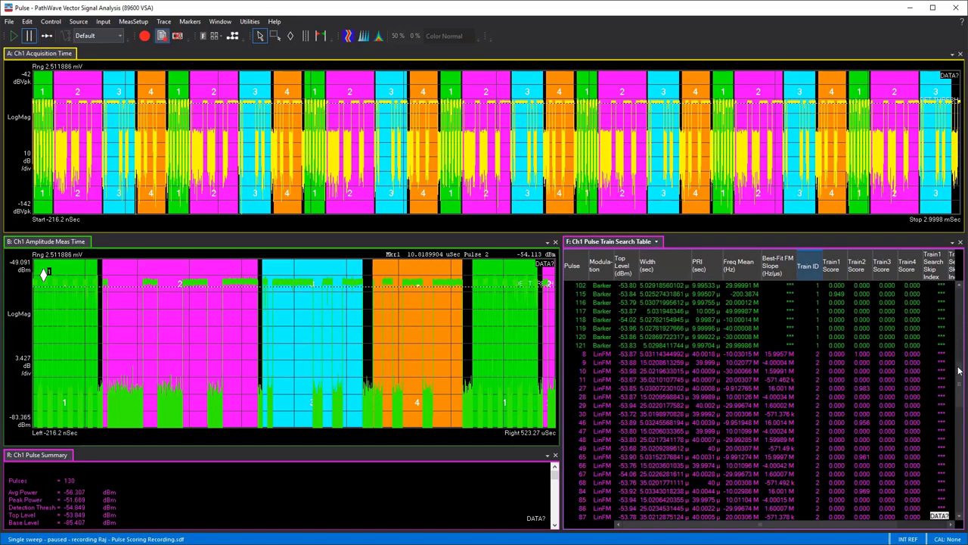
left_click_drag(958, 382, 963, 454)
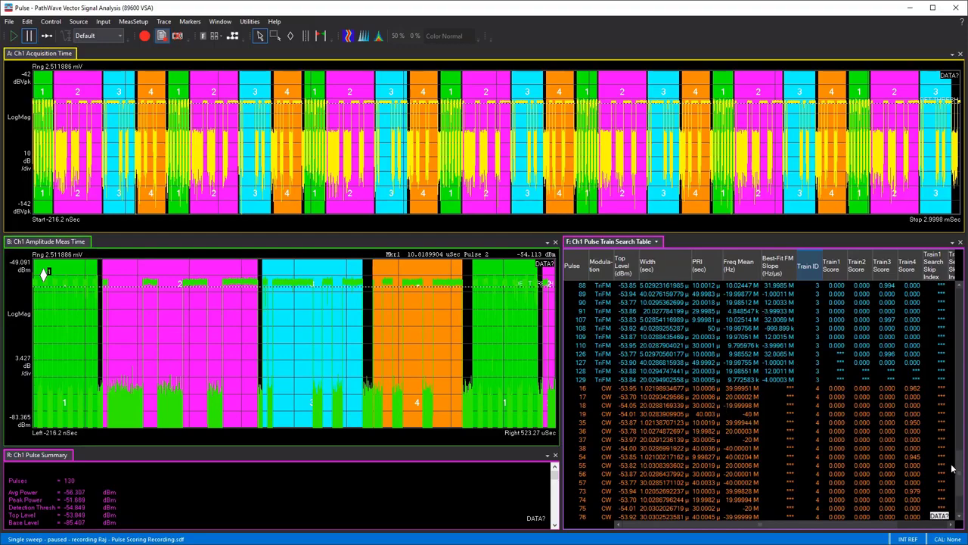
scroll(958, 490, "down", 4)
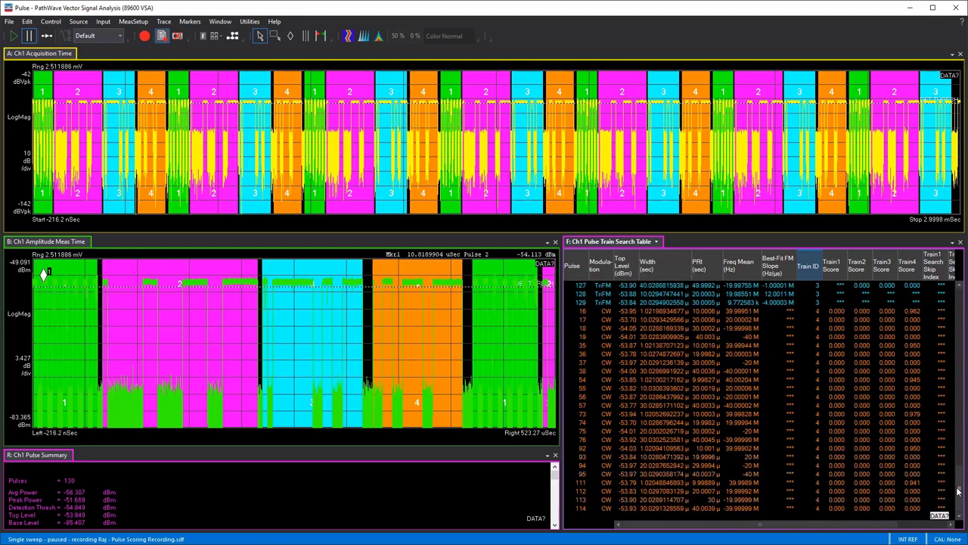